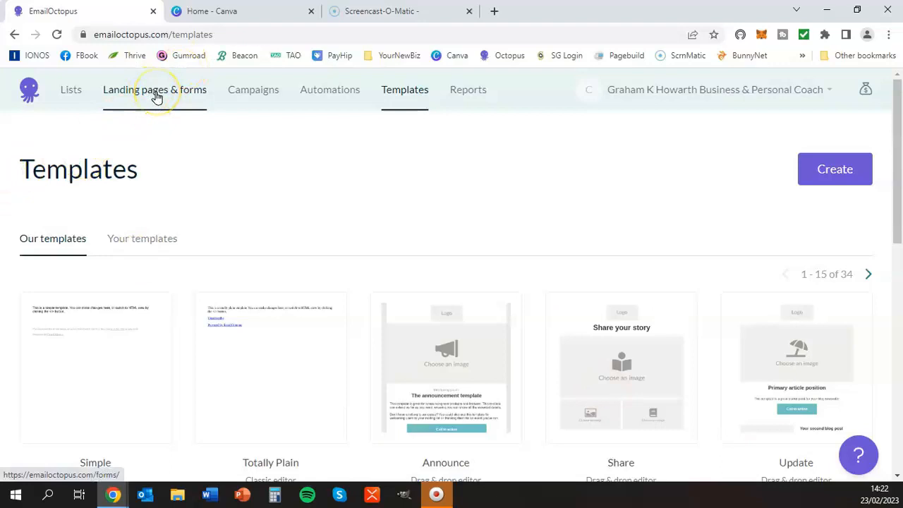
Step: Start creating a new standalone landing page in the landing pages and forms section
click(156, 97)
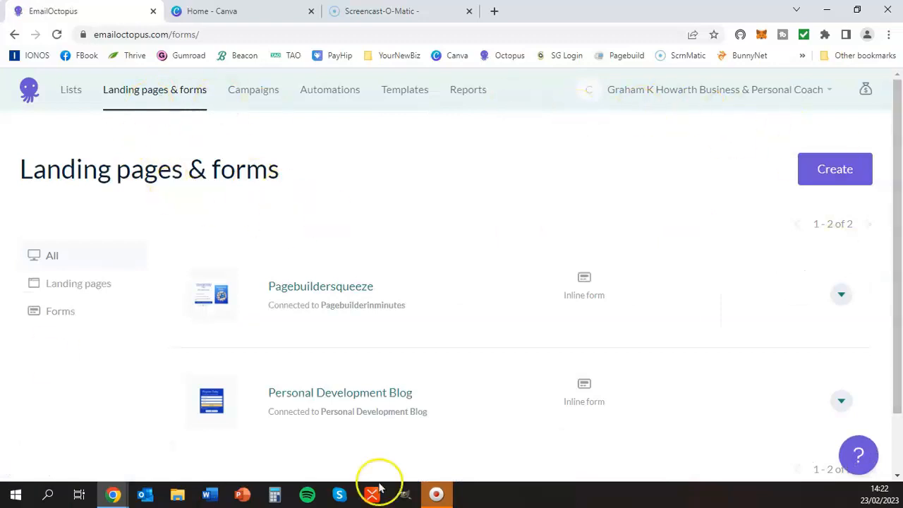
click(850, 176)
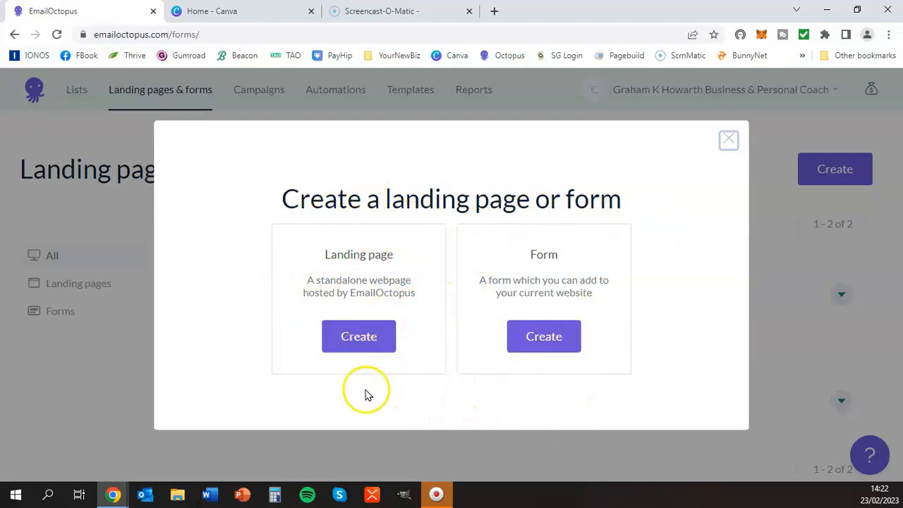
click(362, 339)
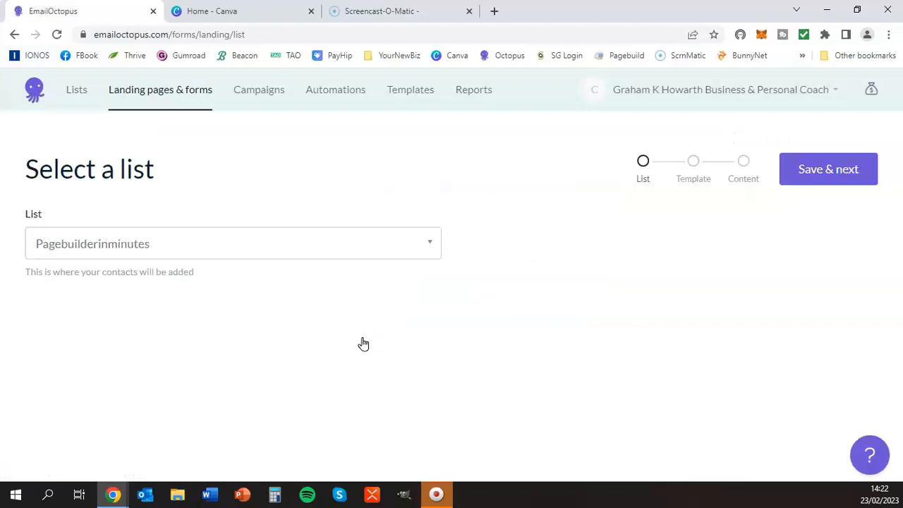
Step: Choose GKHcom general list as the list for the landing page's contacts and save the choice
click(427, 246)
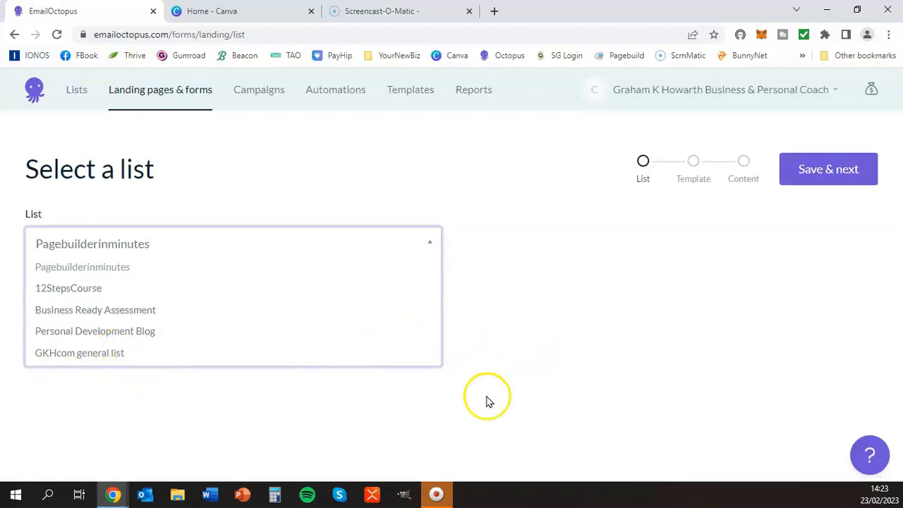
click(110, 359)
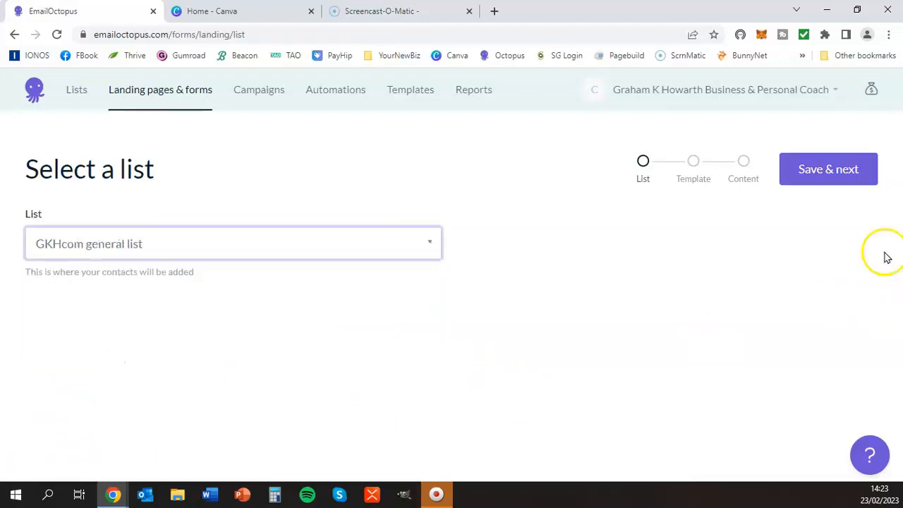
click(842, 176)
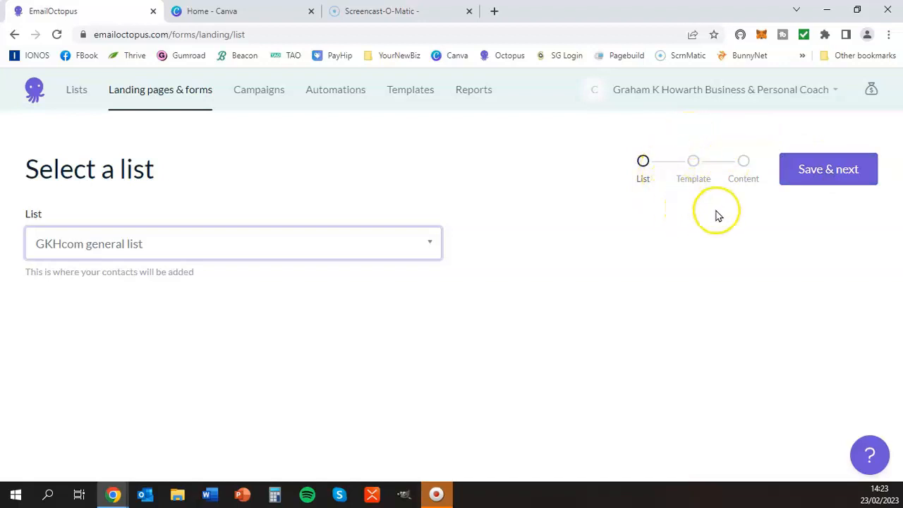
click(807, 172)
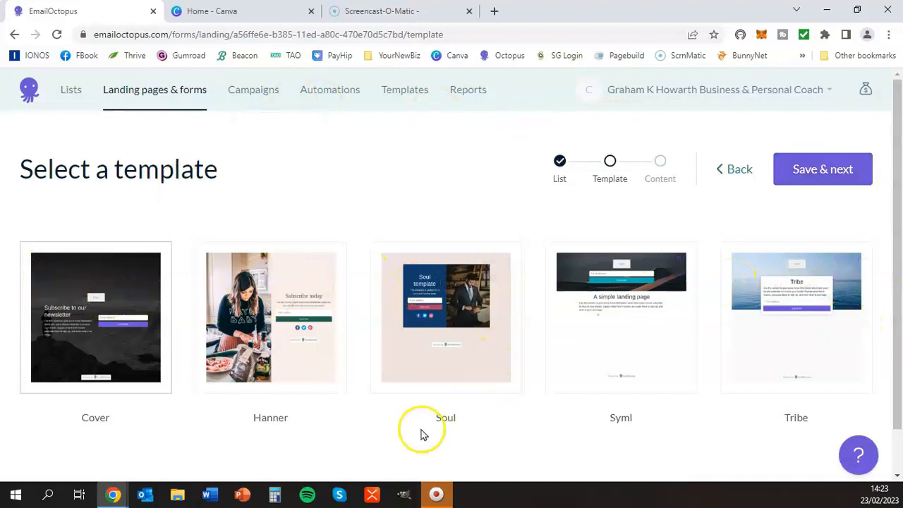
Step: Apply the Hanner template to the landing page and open its design for editing
click(247, 304)
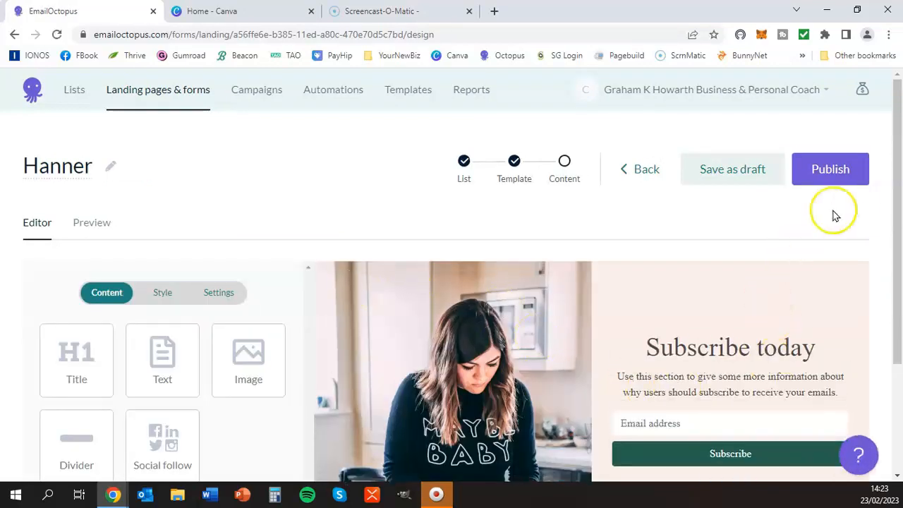
scroll(595, 296, down, 2)
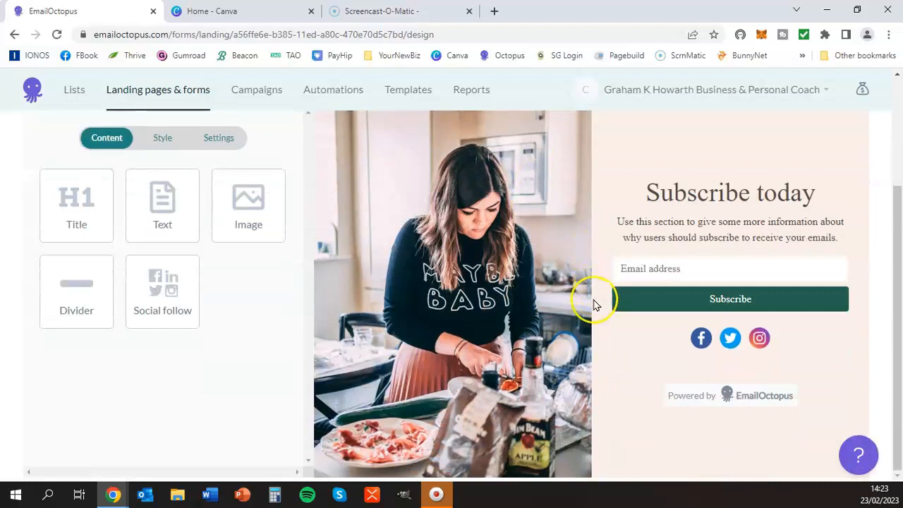
scroll(595, 373, up, 2)
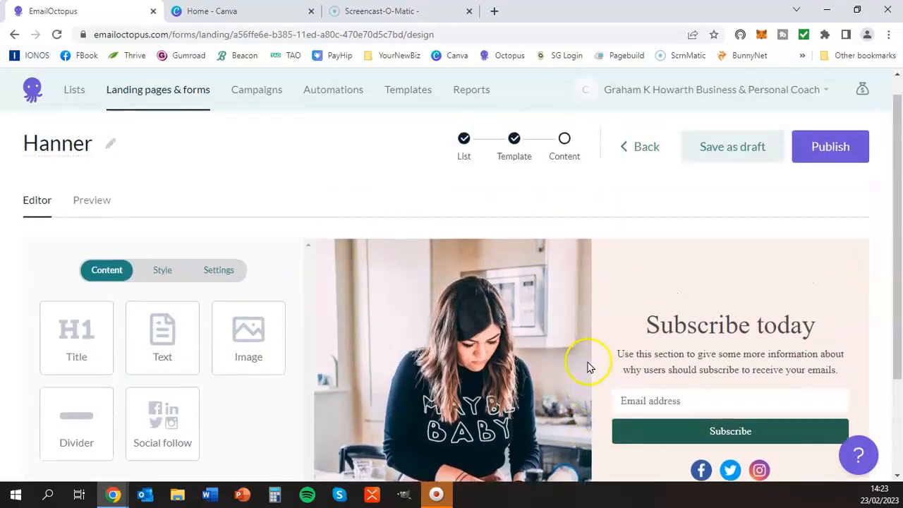
scroll(663, 298, up, 1)
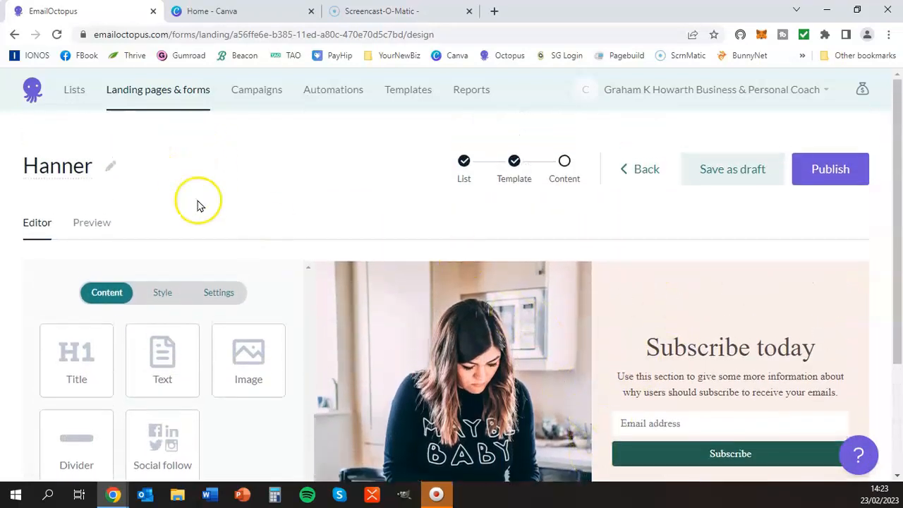
Step: Rename the landing page as "Time management Demo"
click(109, 172)
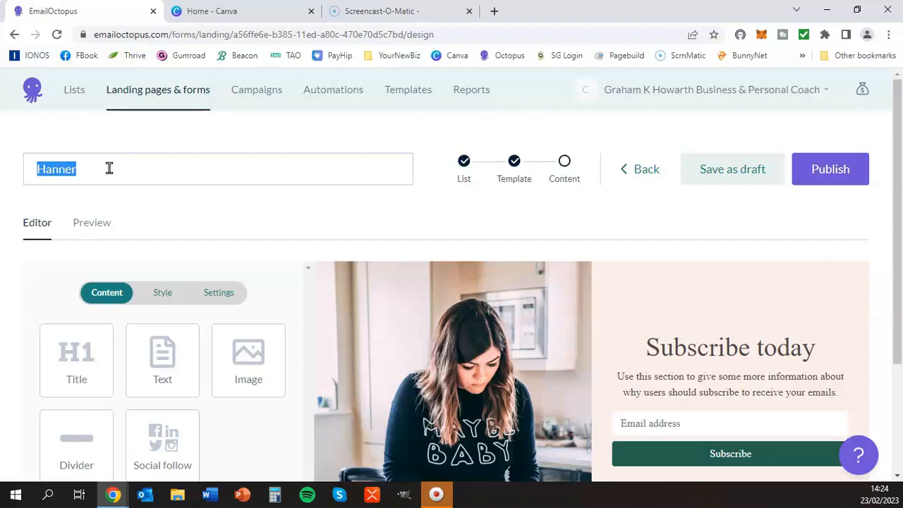
text(Ti)
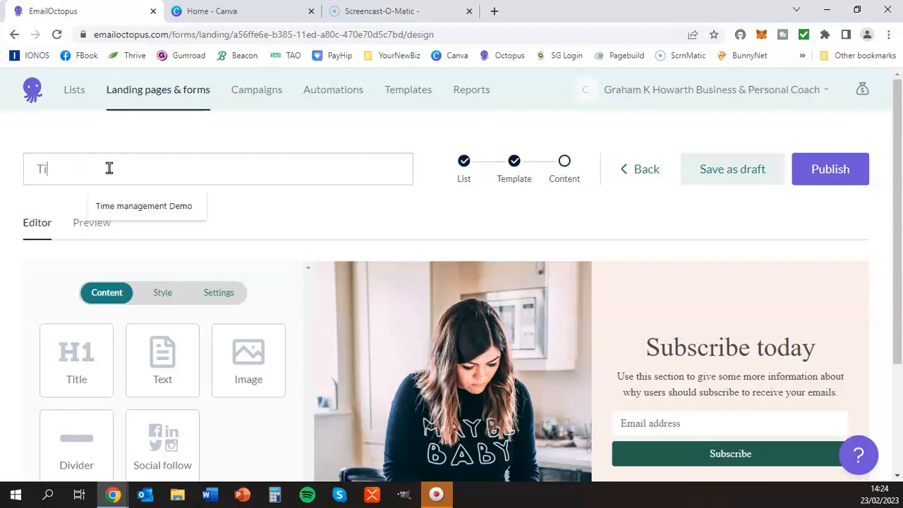
text(me masnagement Demo)
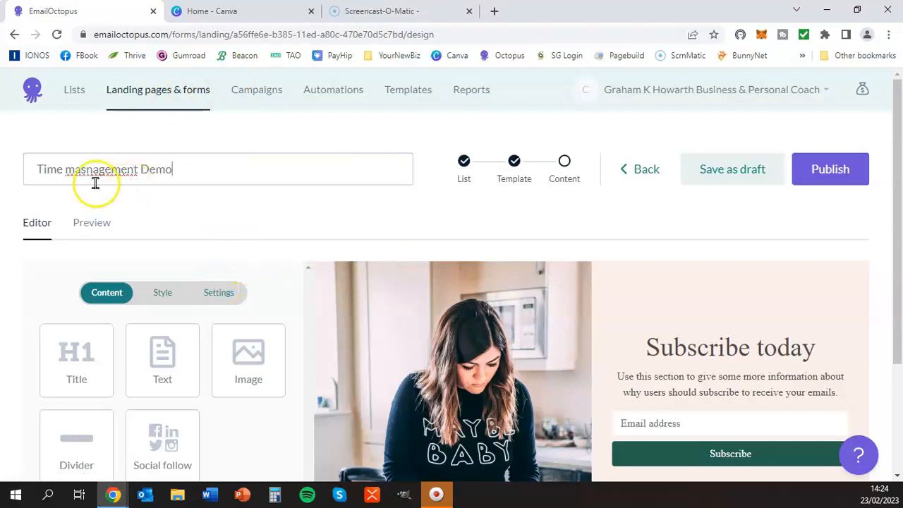
right_click(106, 164)
click(161, 172)
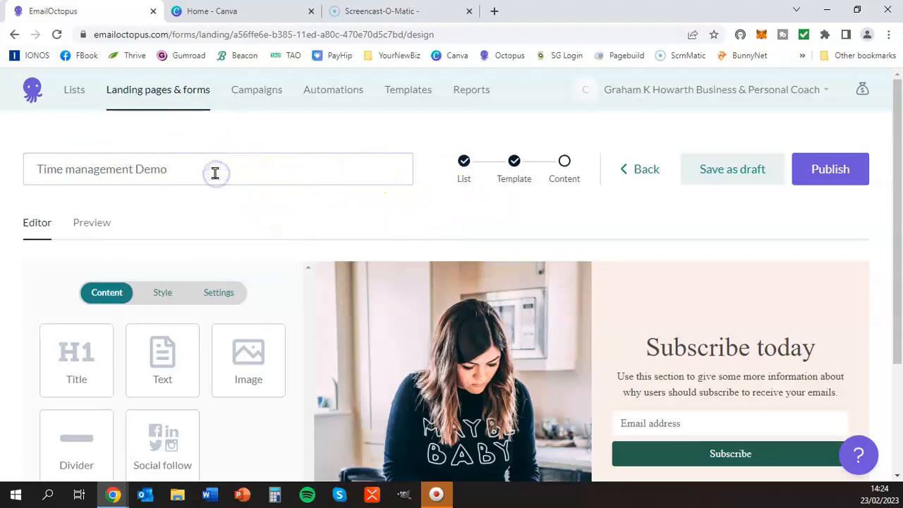
key(Return)
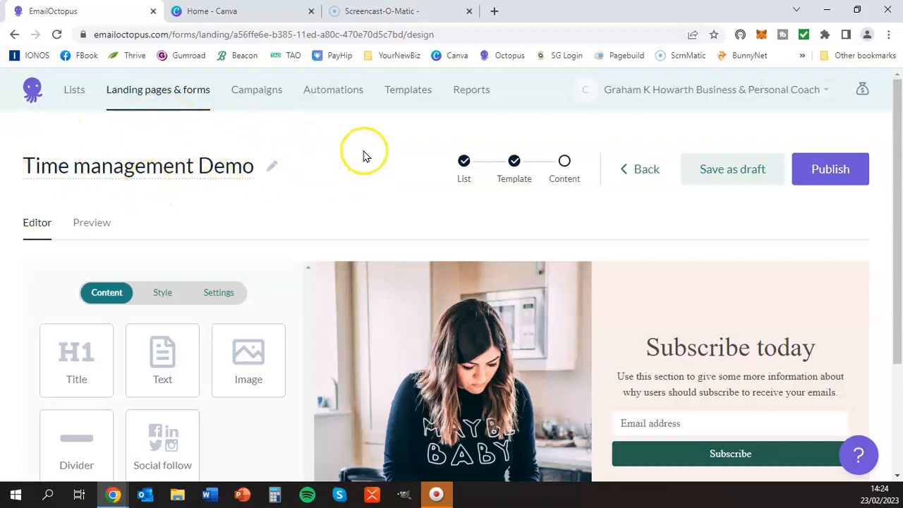
Step: Examine the template's layout, including its heading, description text and subscribe form
scroll(350, 153, down, 1)
scroll(350, 155, up, 1)
scroll(350, 156, down, 2)
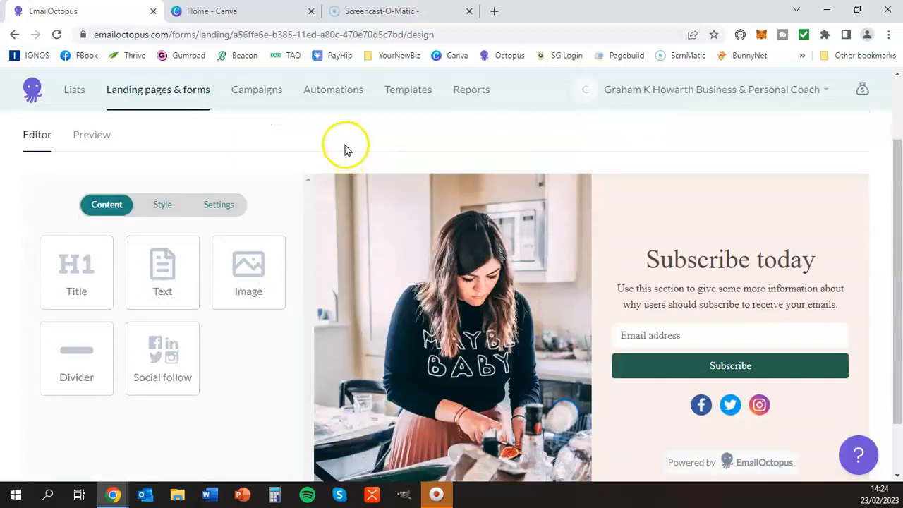
scroll(345, 149, down, 1)
scroll(311, 166, up, 3)
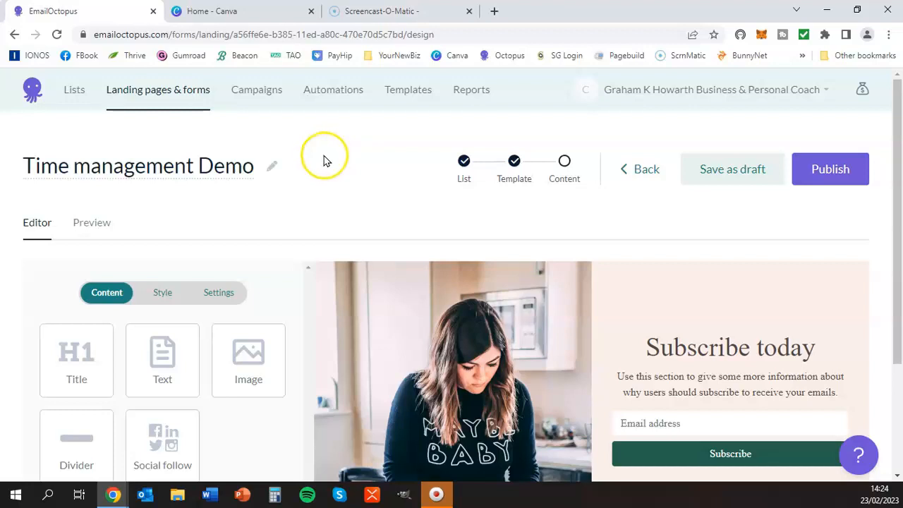
scroll(325, 161, down, 3)
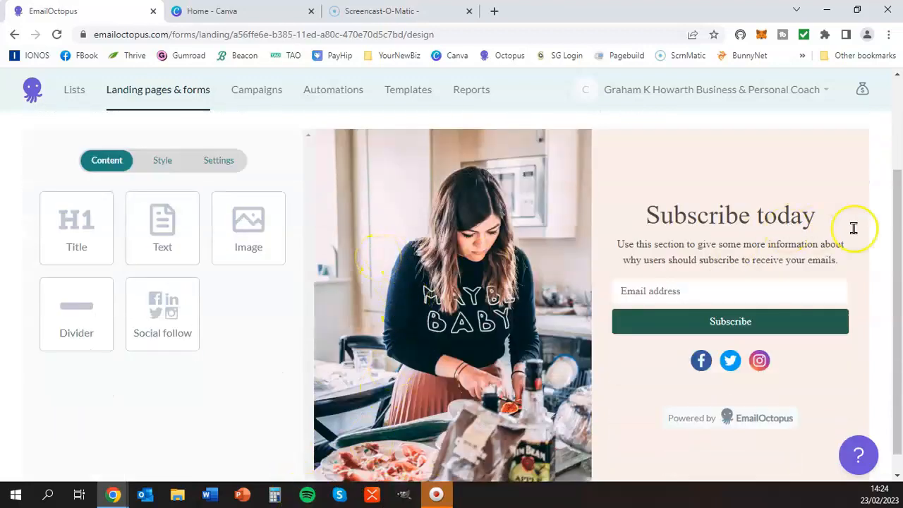
click(813, 226)
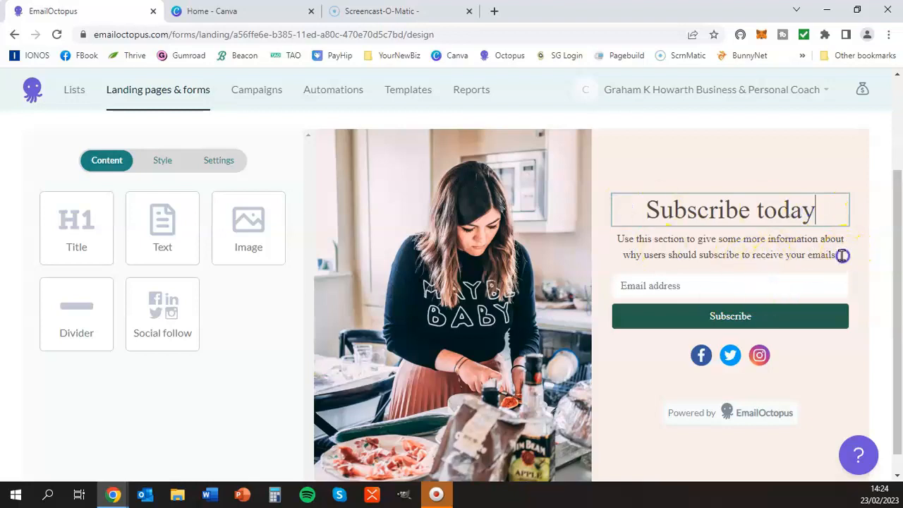
click(719, 258)
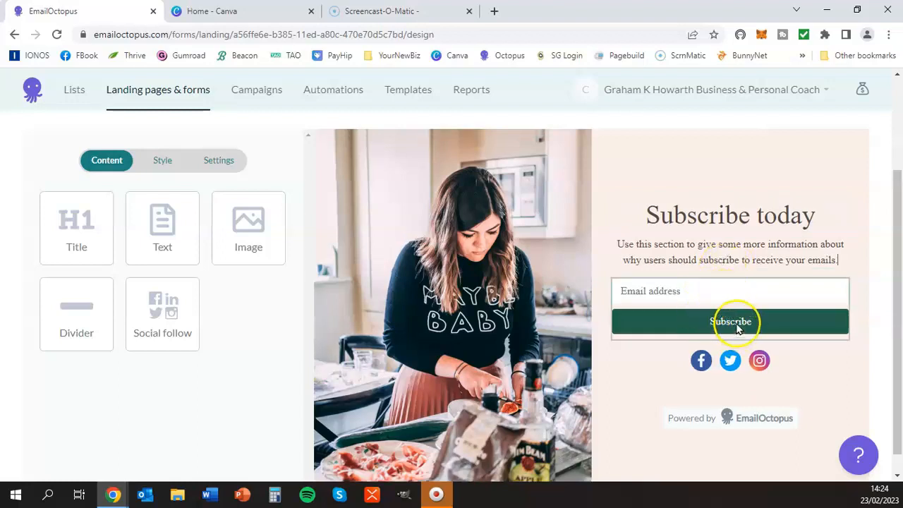
click(730, 323)
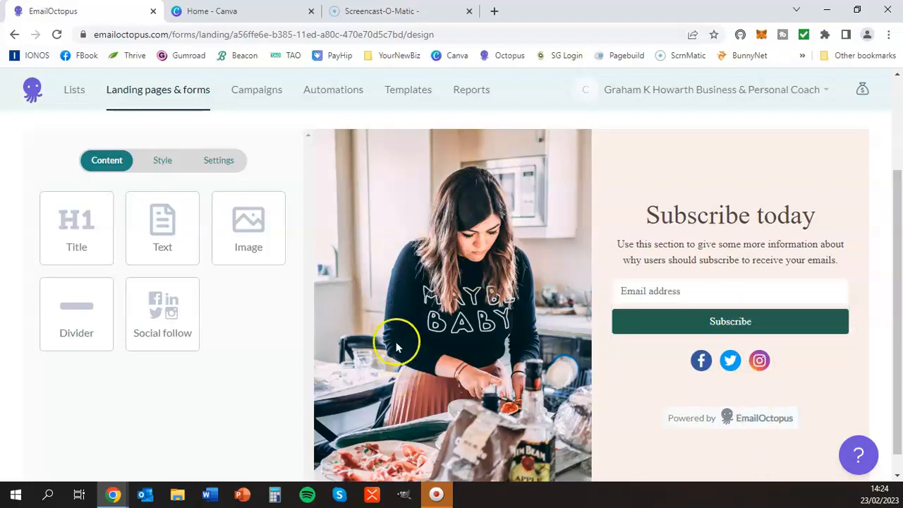
Step: Replace the page's left background image with the file "Time management Demo Header Image"
click(163, 168)
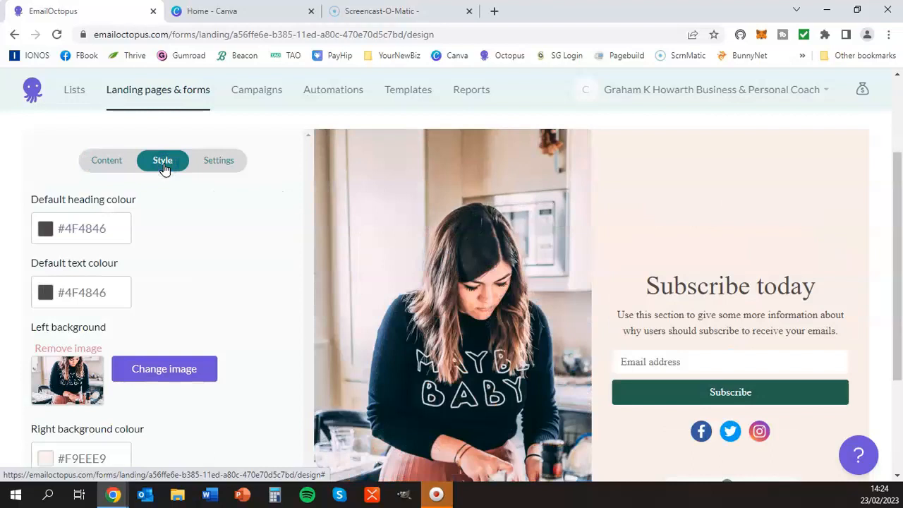
scroll(236, 240, down, 2)
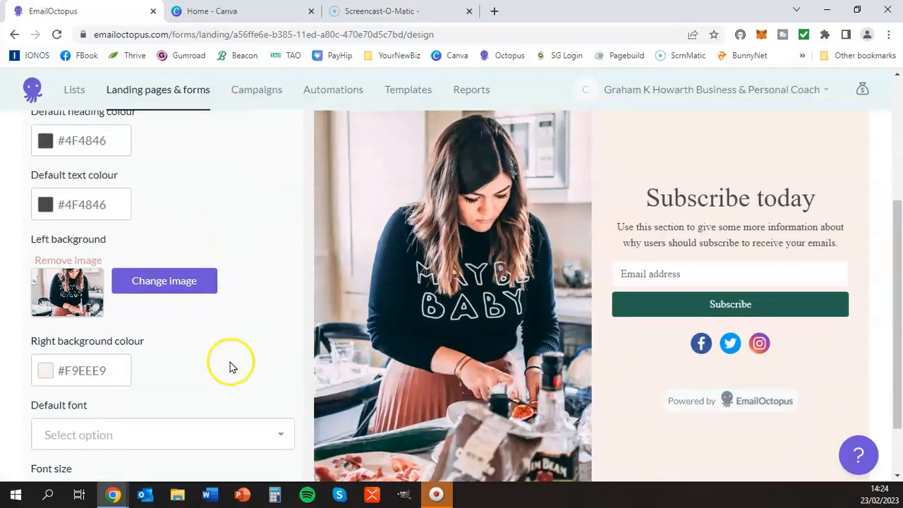
click(154, 281)
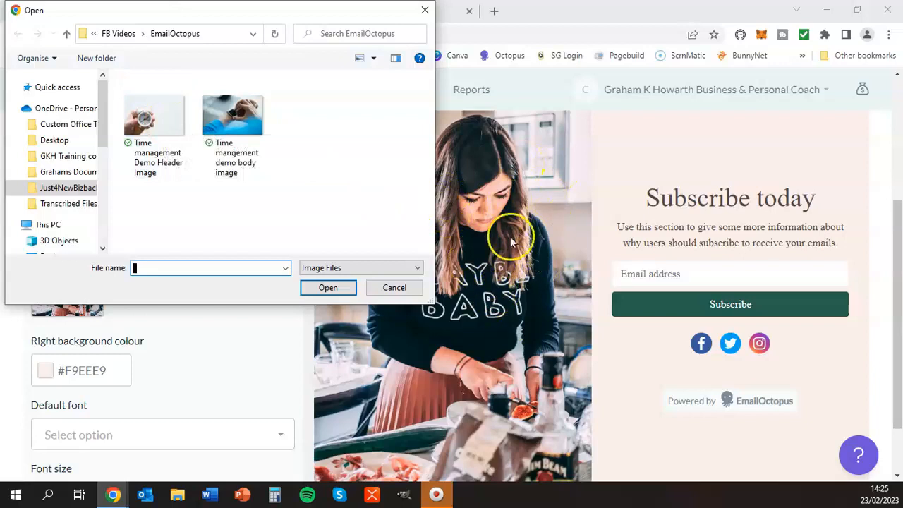
click(138, 109)
click(332, 289)
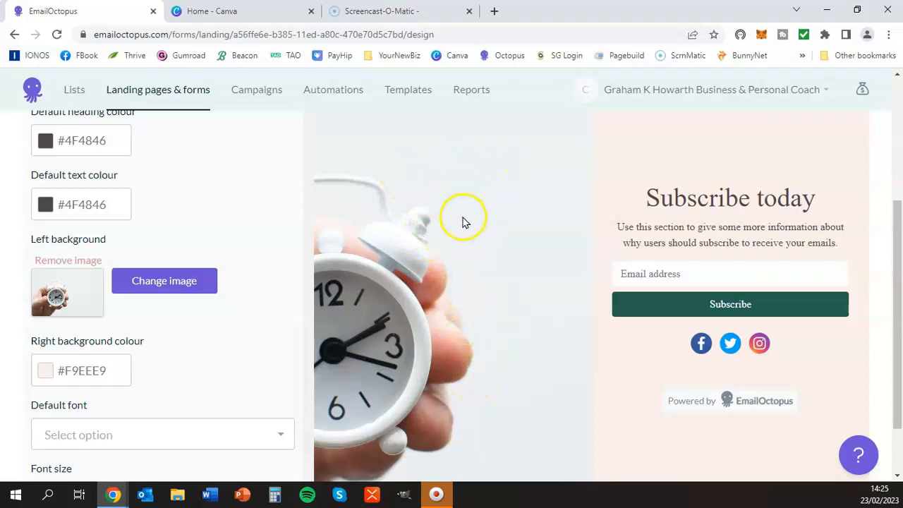
Step: Replace the "Subscribe today" heading with "4 P's of Time Management"
drag(648, 187, 849, 190)
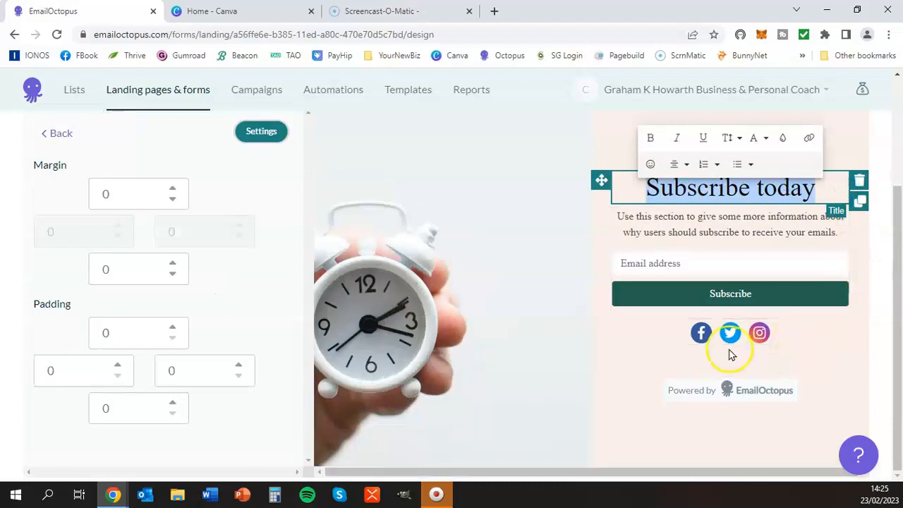
scroll(182, 216, up, 2)
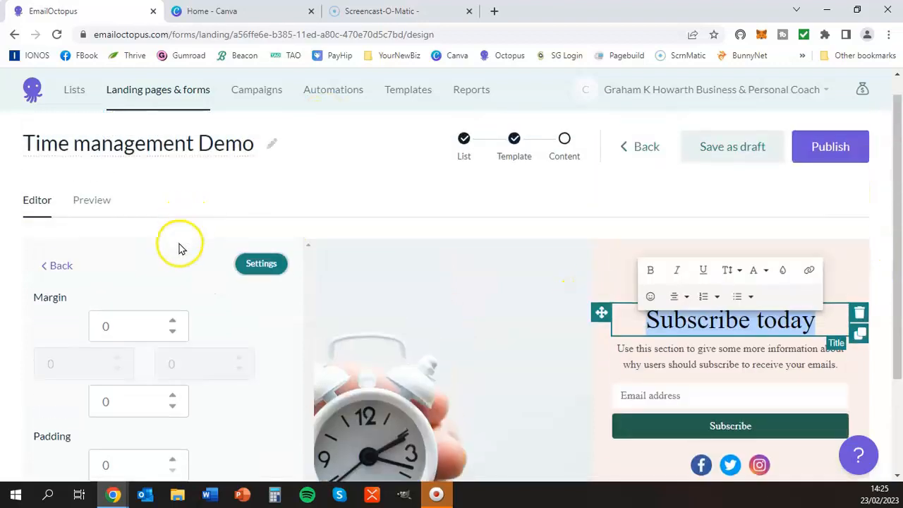
scroll(428, 278, down, 1)
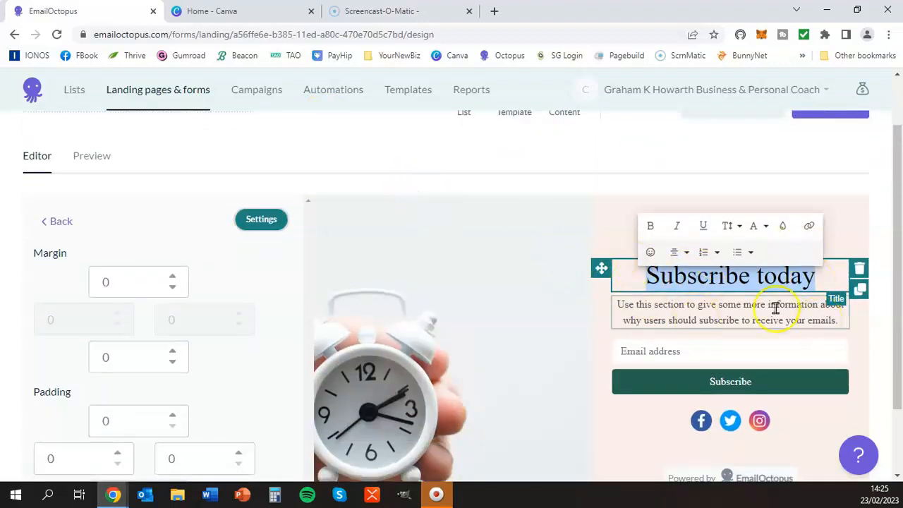
click(819, 276)
key(BackSpace)
key(BackSpace)
key(BackSpace)
key(BackSpace)
key(BackSpace)
key(BackSpace)
key(BackSpace)
key(BackSpace)
key(BackSpace)
key(BackSpace)
key(BackSpace)
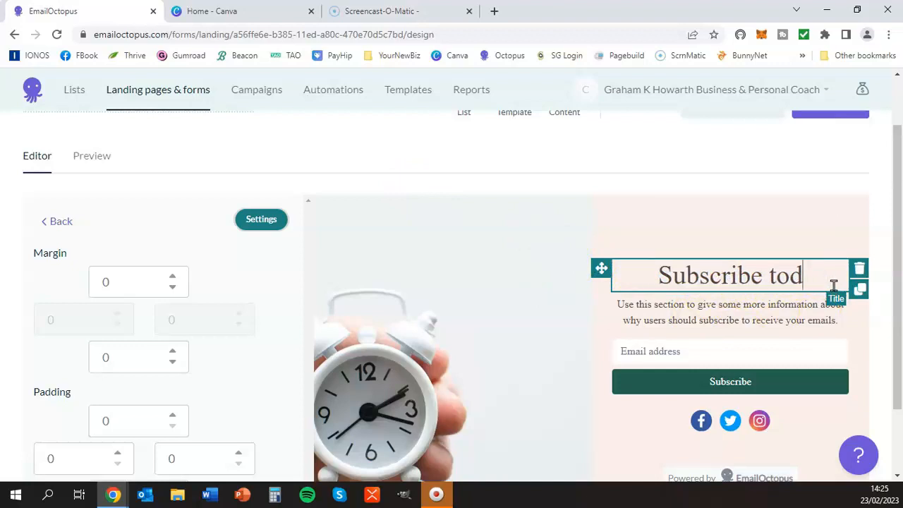
key(BackSpace)
key(BackSpace)
key(BackSpace)
key(BackSpace)
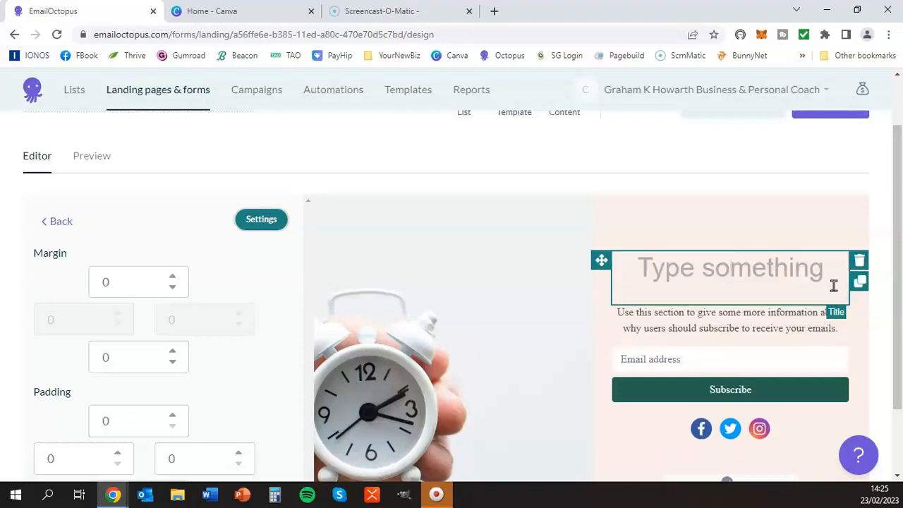
text(4 P)
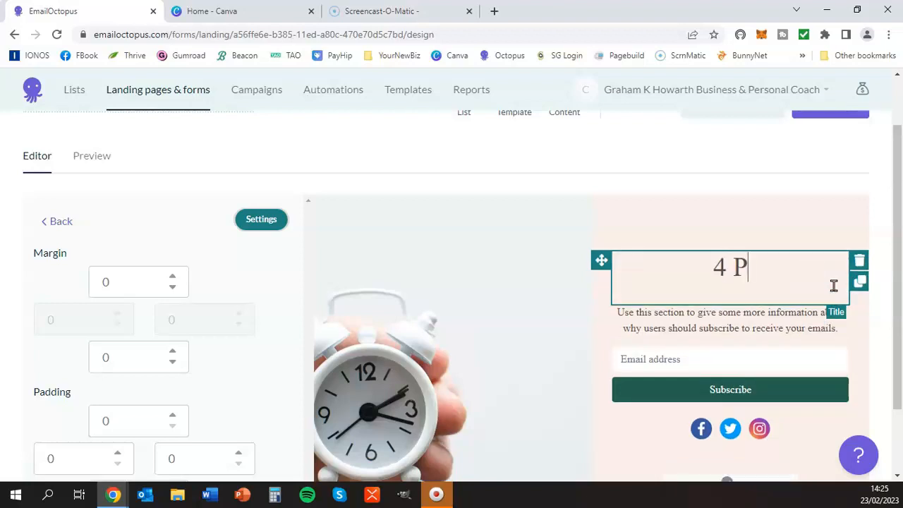
text('s of)
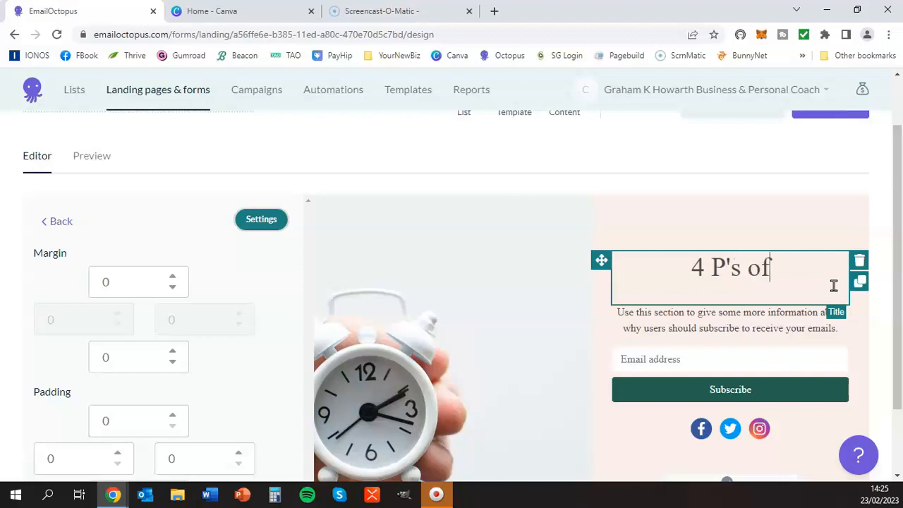
text( Time )
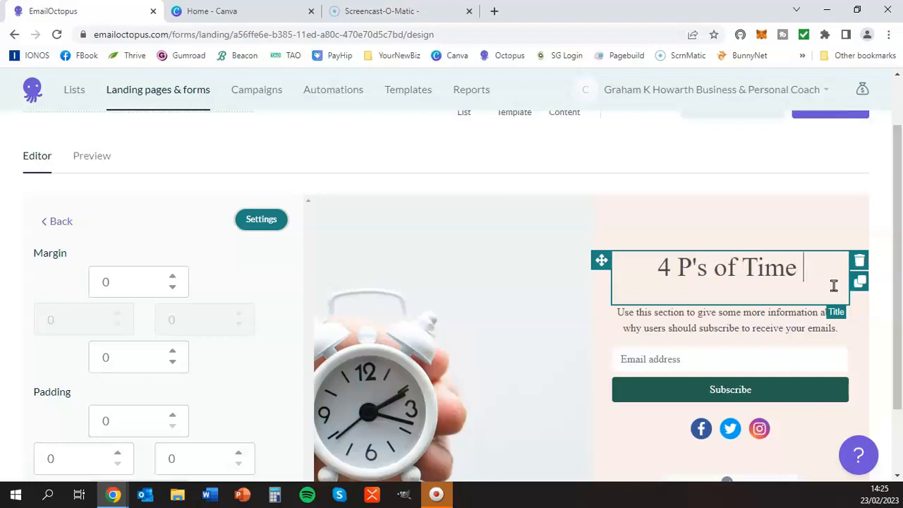
text(Management)
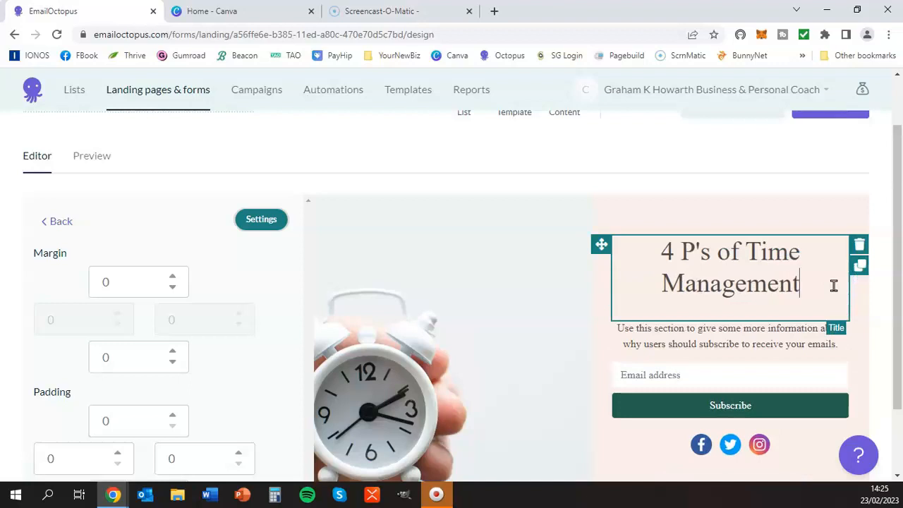
Step: Replace the description text under the heading with "4 Top Tips to Improve Your Time Management"
click(433, 315)
scroll(776, 269, down, 3)
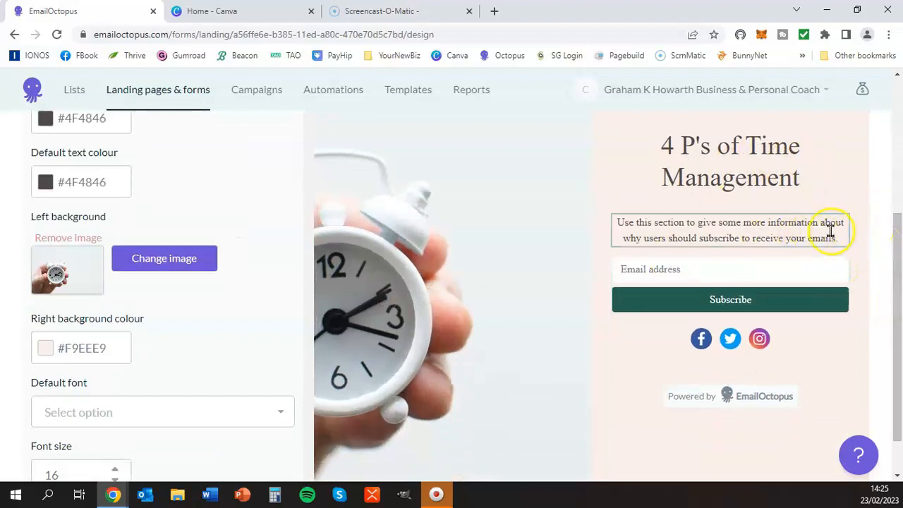
drag(826, 234, 615, 226)
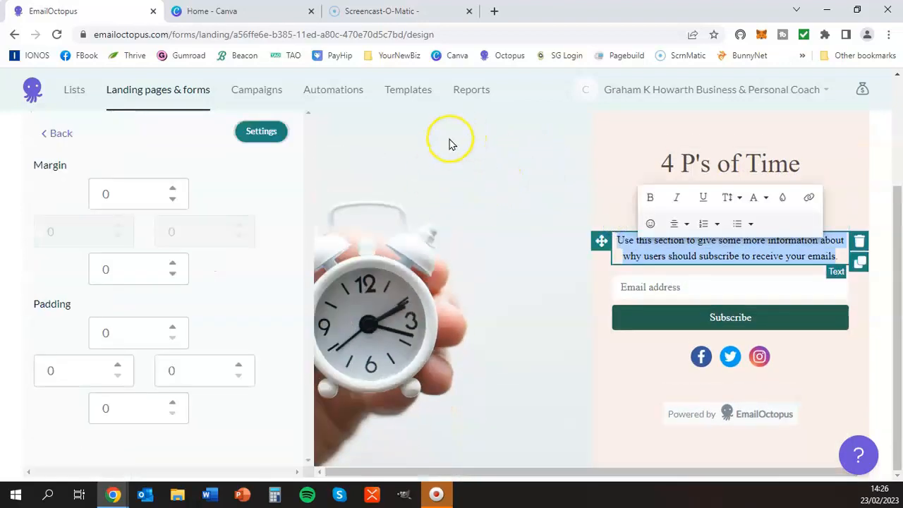
click(501, 146)
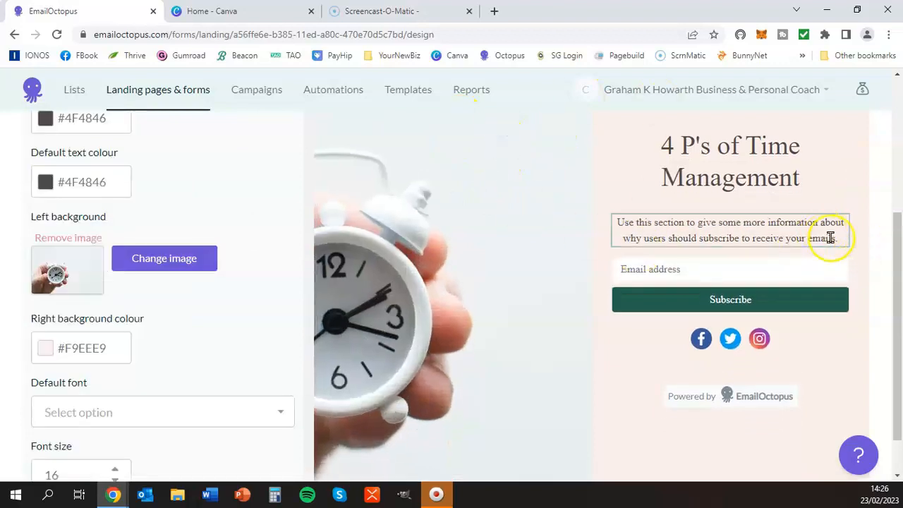
drag(833, 233, 605, 231)
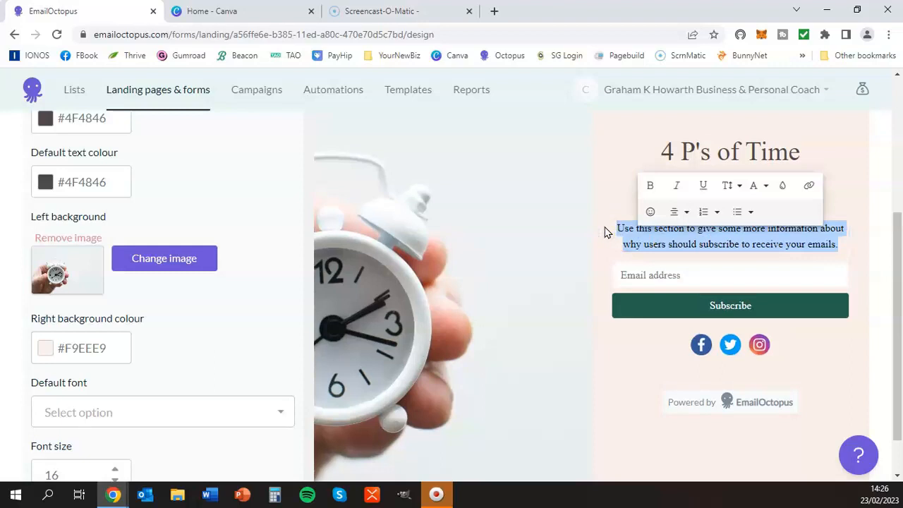
text(4 Top Tips to Improve Your)
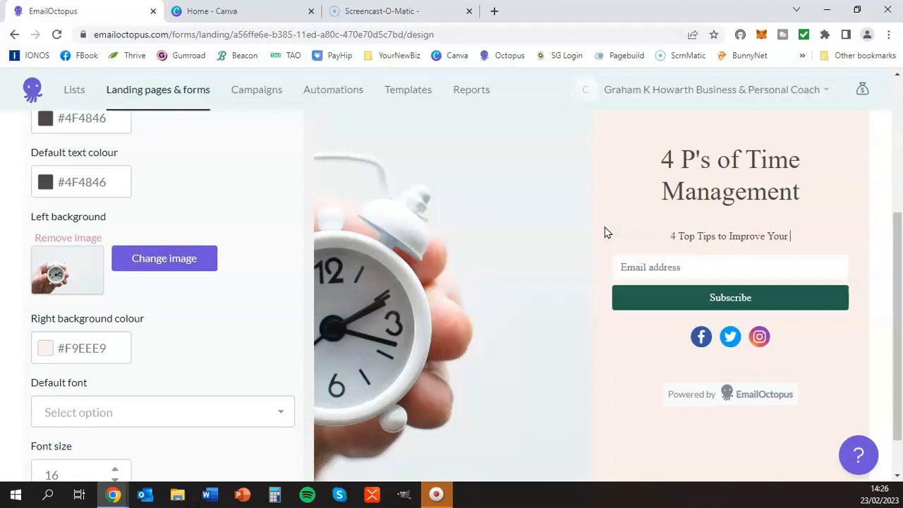
text(Time M)
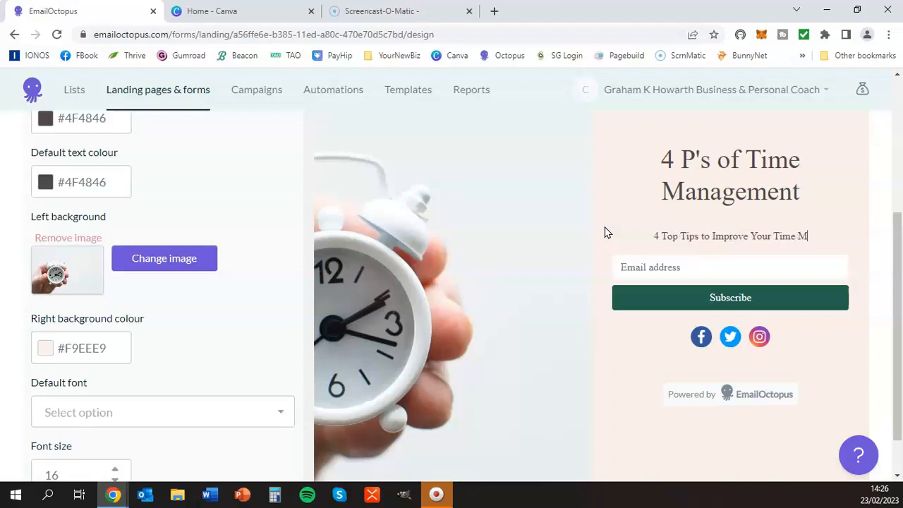
text(anagement)
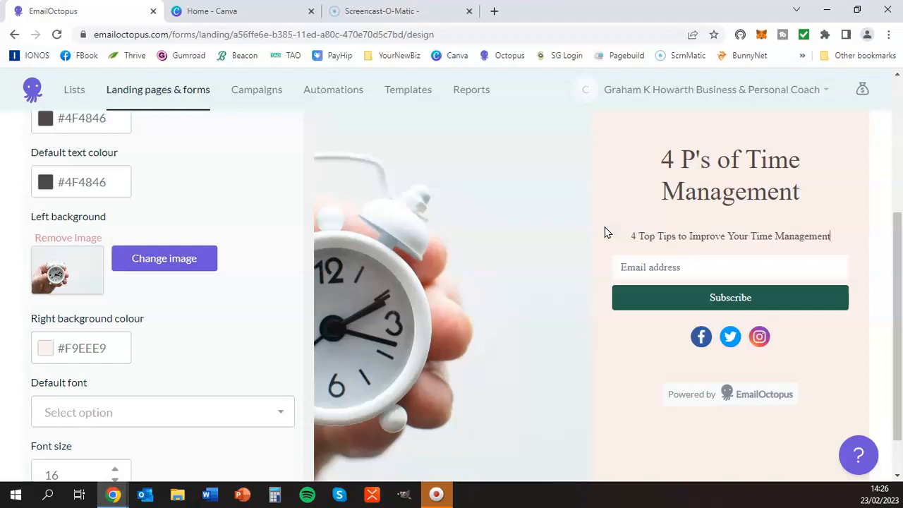
click(706, 278)
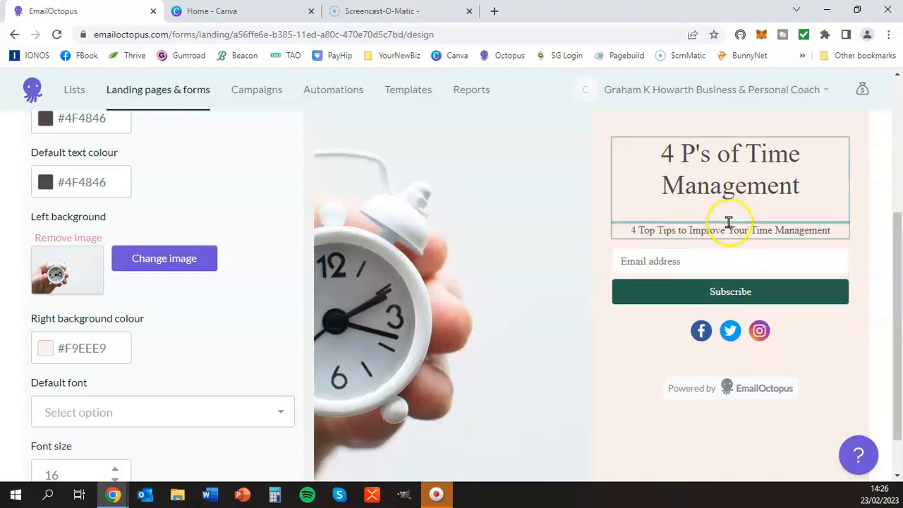
click(732, 228)
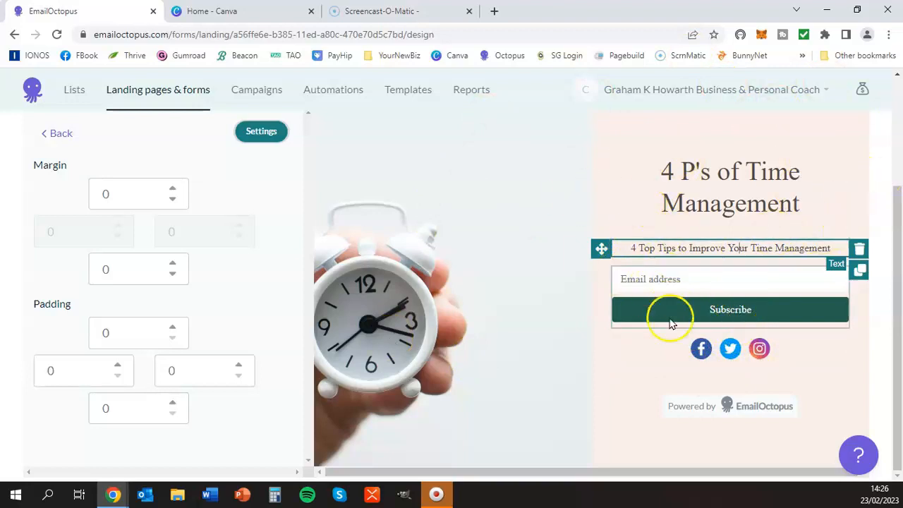
Step: Change the subscribe form's button text to "Yes Please ! Please send me the report"
click(727, 311)
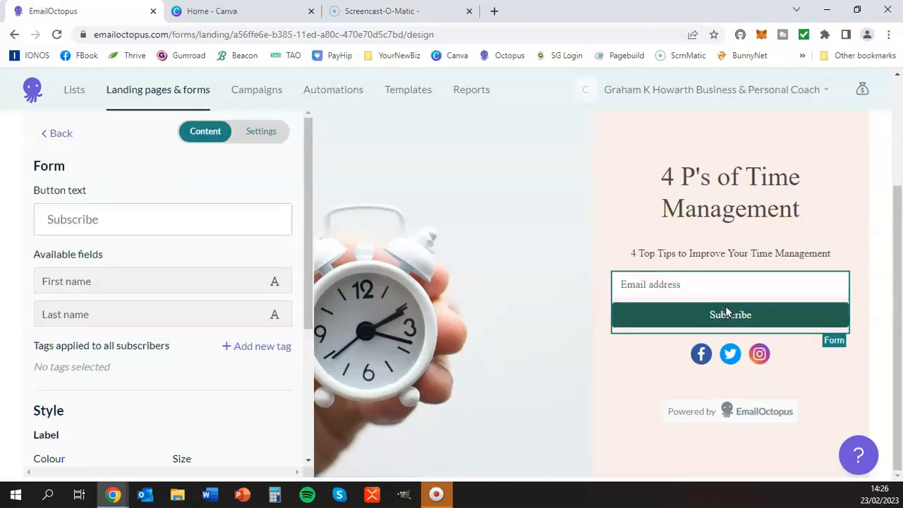
drag(119, 219, 27, 212)
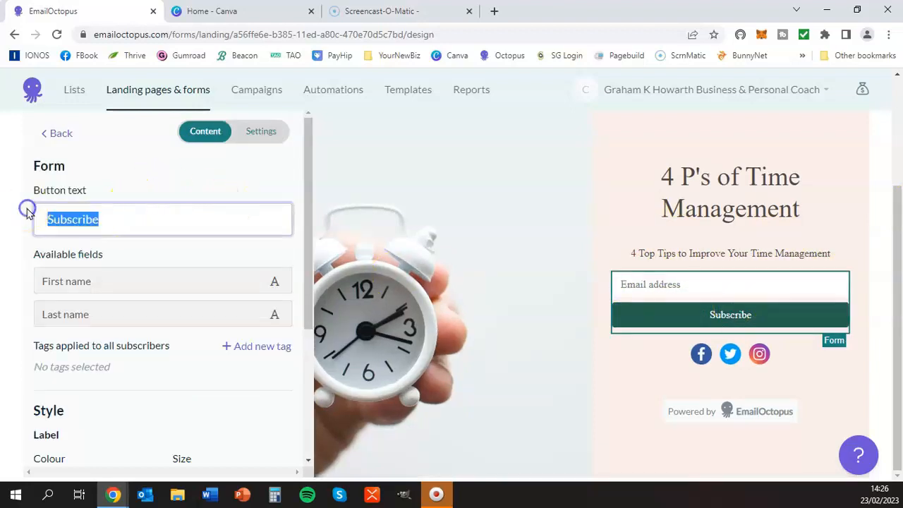
text(Yes Please !)
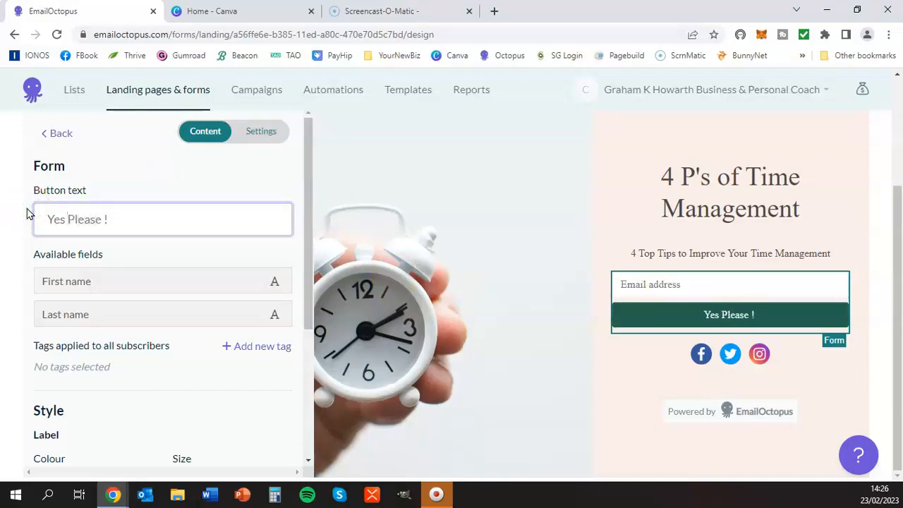
text(send me the repoirt)
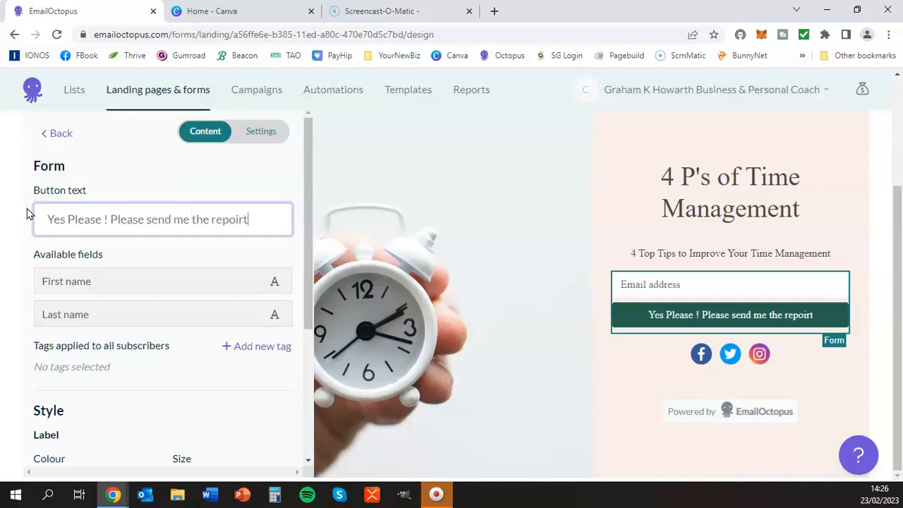
key(BackSpace)
key(BackSpace)
key(BackSpace)
text(rt)
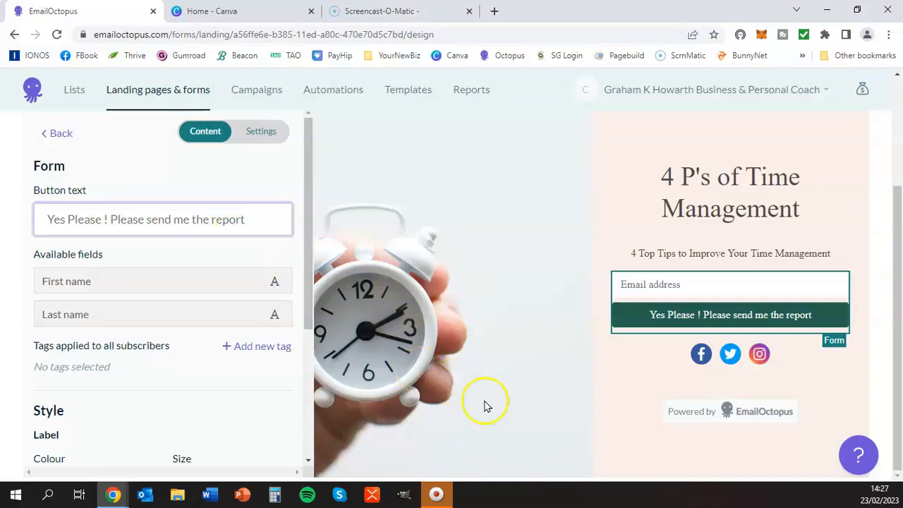
click(547, 401)
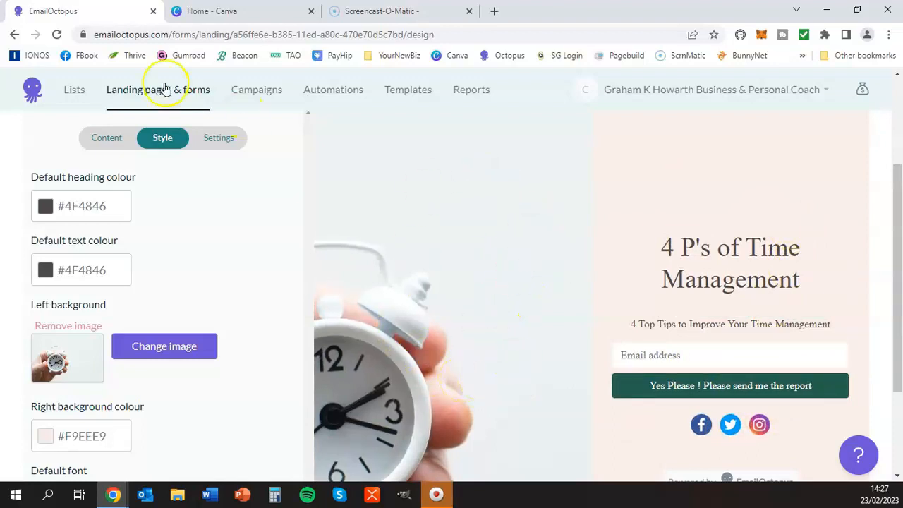
Step: Show the content blocks available for the page and publish the landing page
click(106, 139)
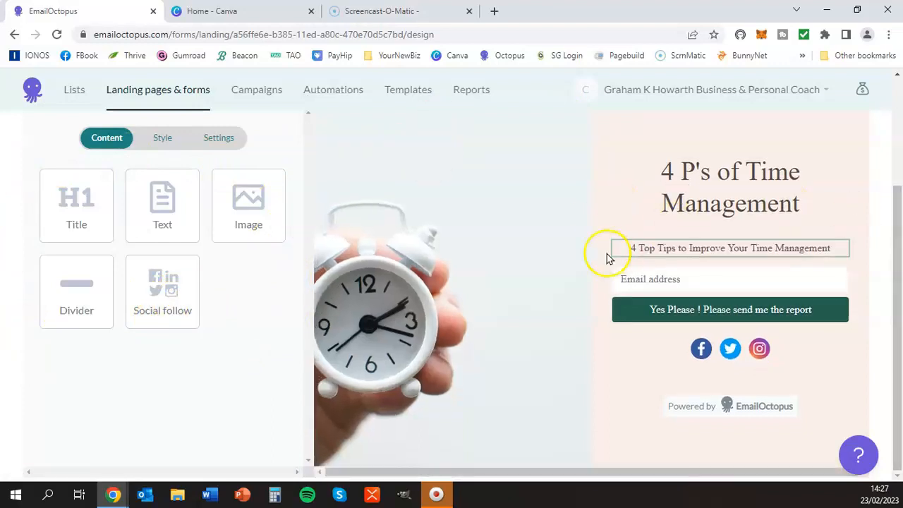
drag(899, 337, 898, 233)
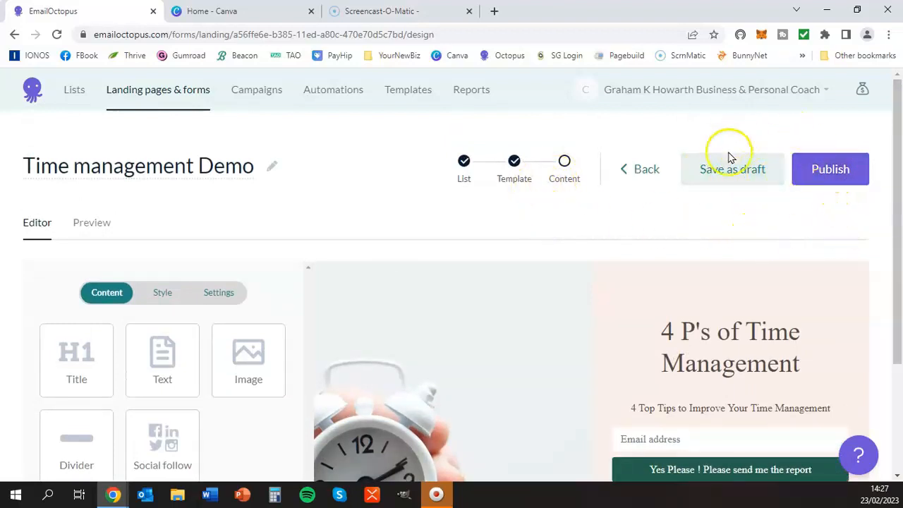
click(825, 176)
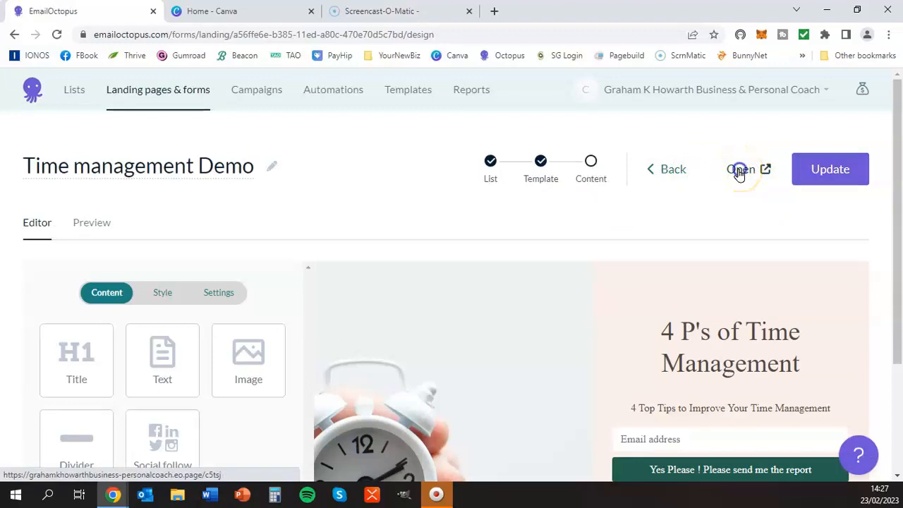
Step: Open the published landing page in a new browser tab and select its full web address
click(740, 171)
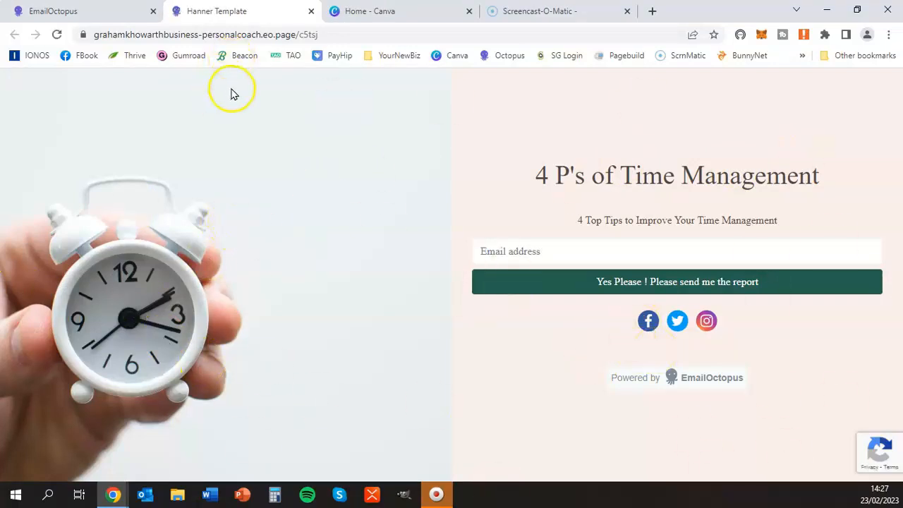
drag(326, 34, 94, 37)
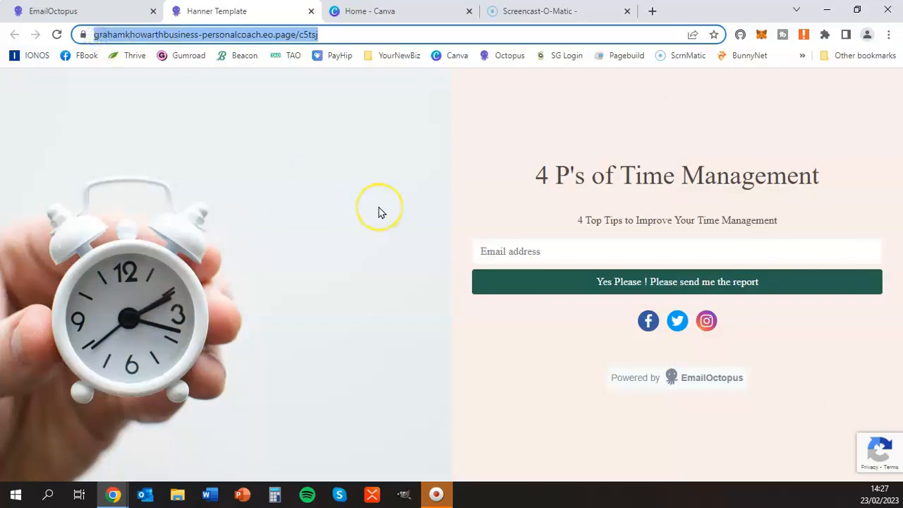